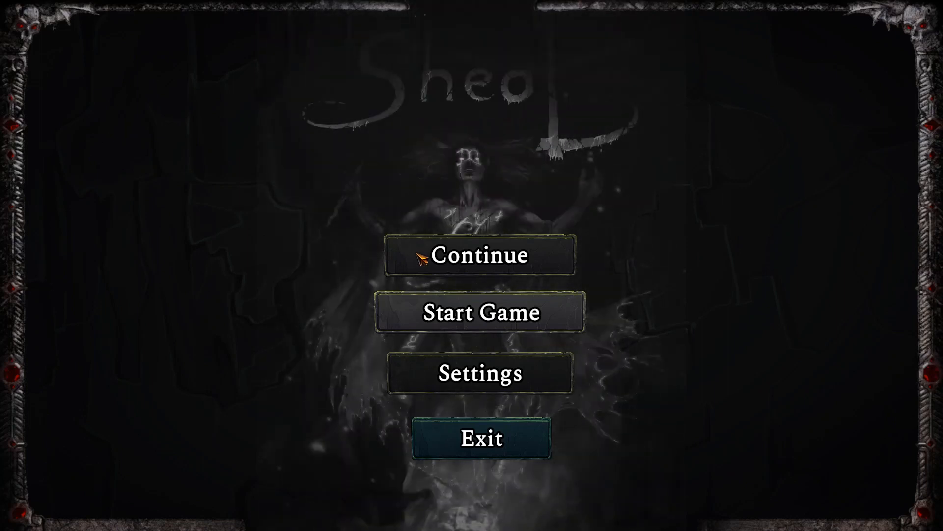
left_click(421, 257)
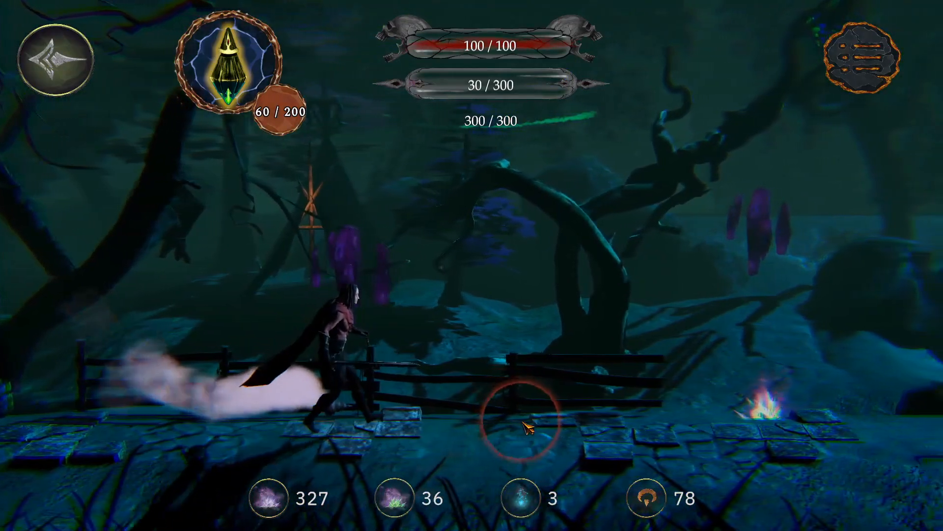
left_click(544, 422)
left_click(544, 421)
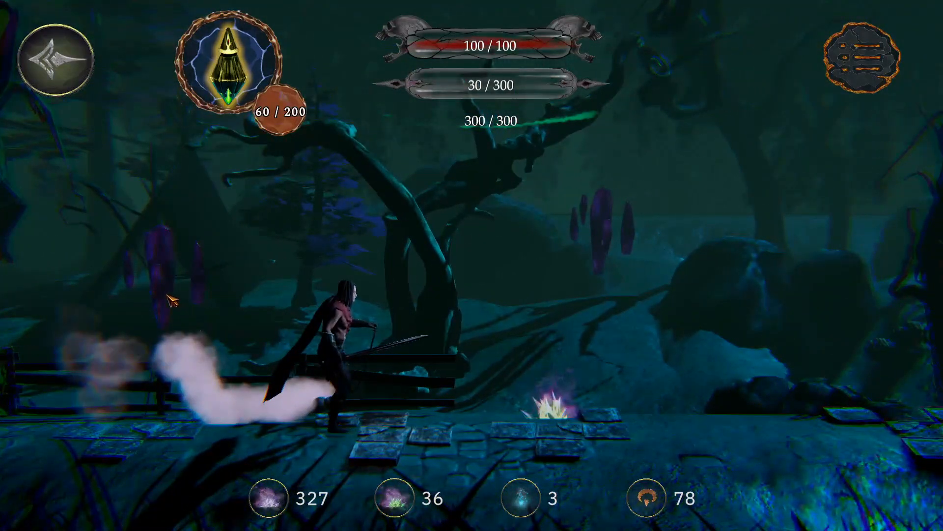
left_click(555, 393)
left_click(155, 274)
left_click(98, 274)
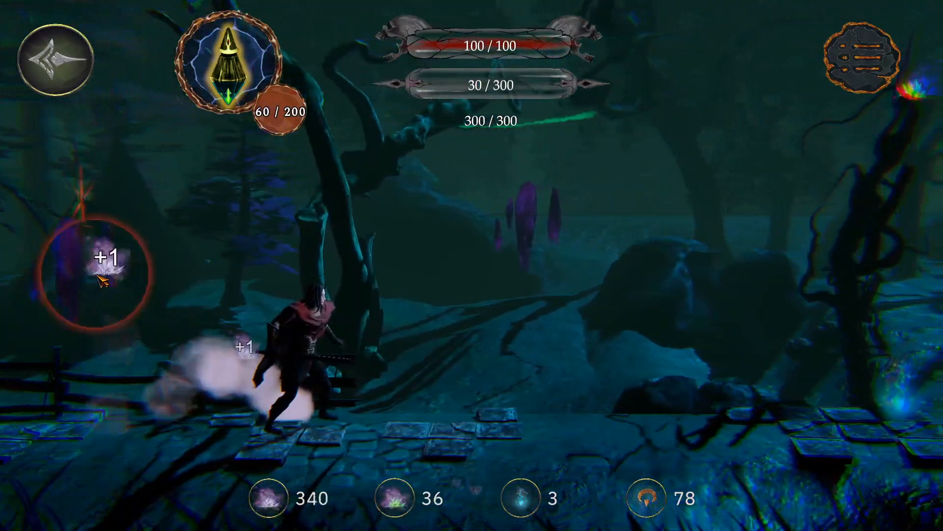
key("a")
left_click(76, 277)
left_click(75, 276)
left_click(354, 244)
left_click(395, 266)
left_click(499, 273)
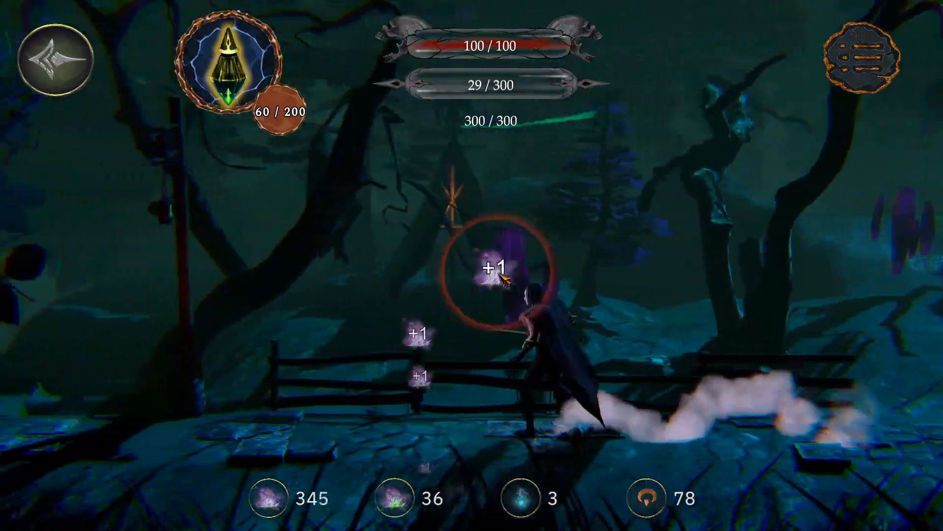
left_click(543, 272)
left_click(570, 271)
left_click(598, 274)
key("d")
left_click(593, 267)
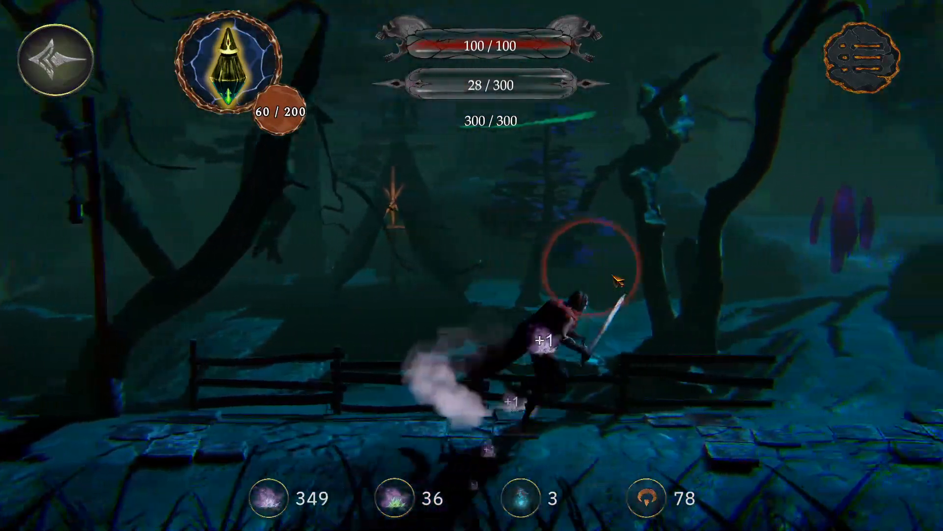
left_click(708, 237)
left_click(567, 234)
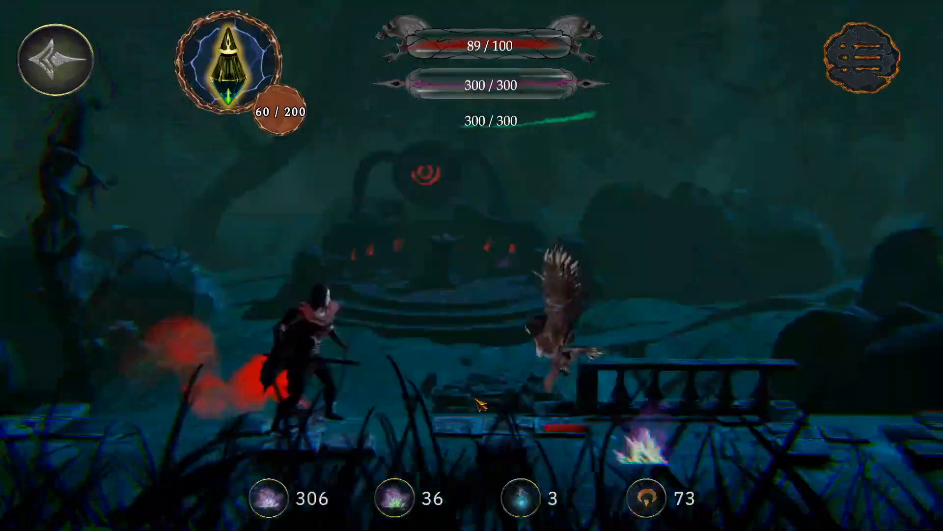
left_click(453, 343)
left_click(466, 352)
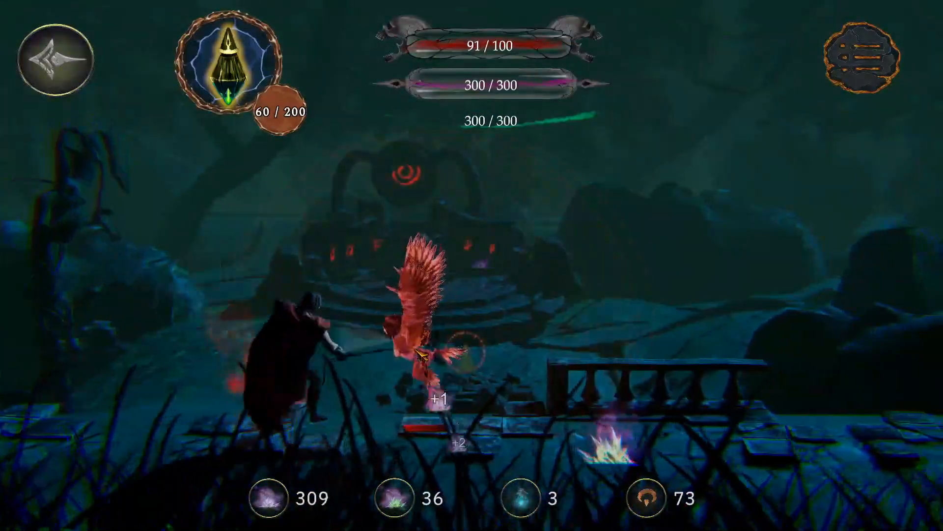
left_click(501, 341)
left_click(602, 309)
left_click(668, 290)
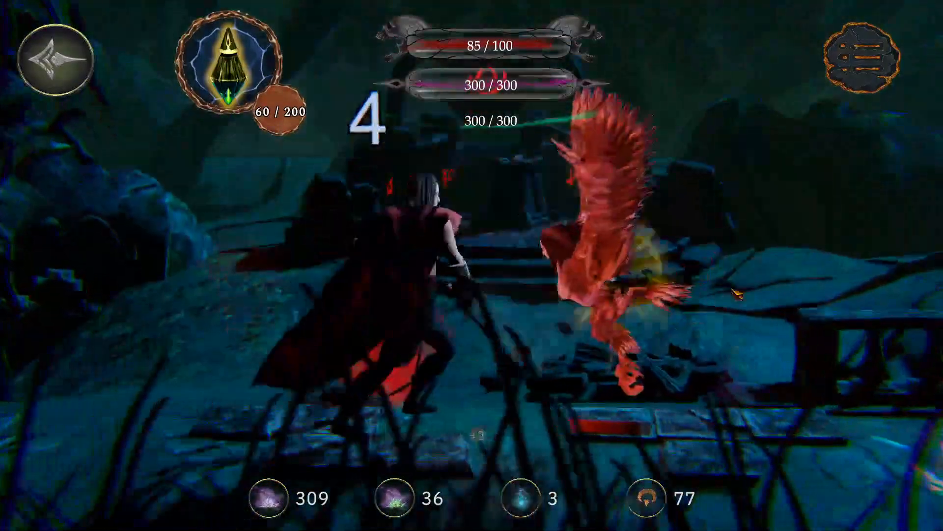
left_click(550, 299)
left_click(632, 339)
left_click(657, 320)
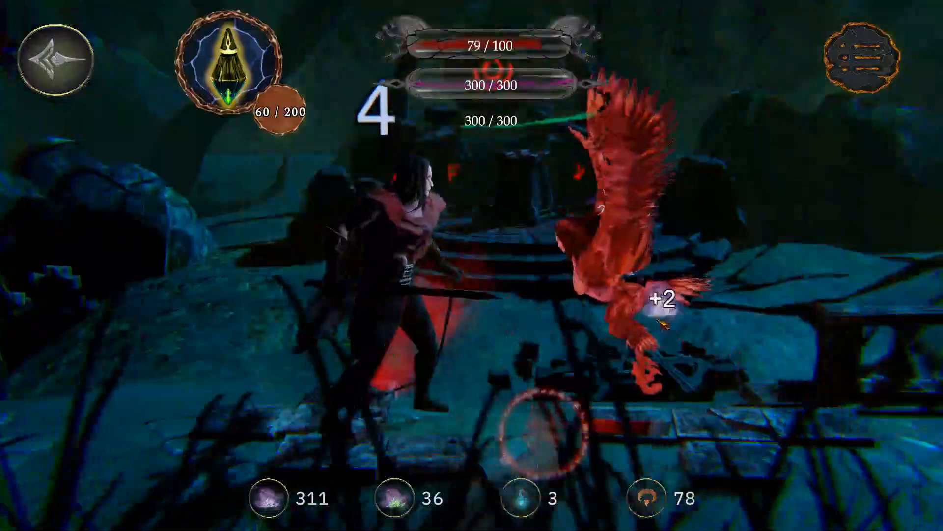
left_click(574, 386)
left_click(523, 437)
left_click(635, 443)
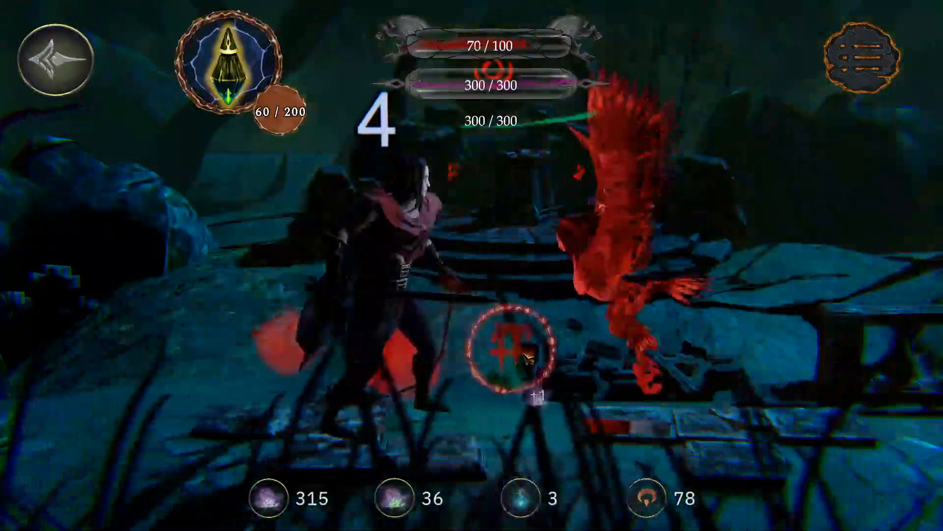
left_click(512, 349)
left_click(546, 430)
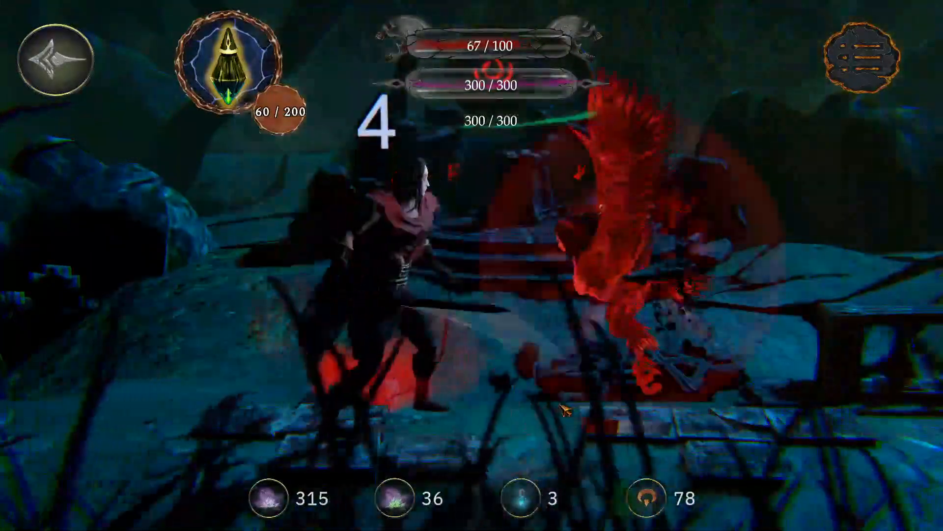
left_click(626, 468)
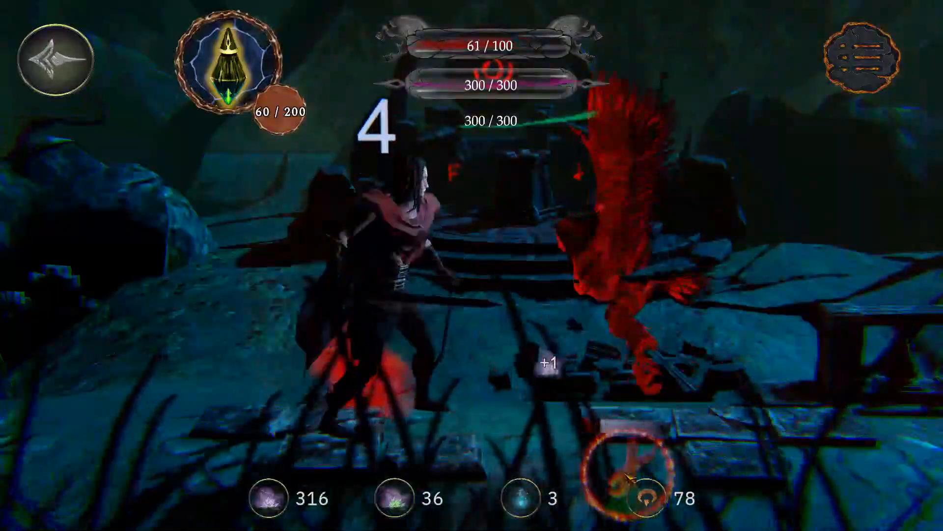
left_click(630, 478)
left_click(721, 444)
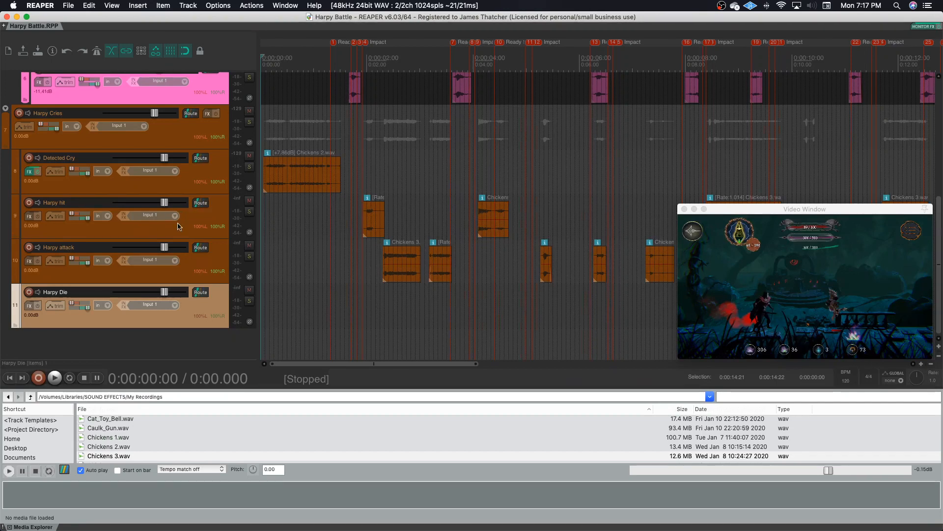
Select the Harpy hit, Harpy attack and Harpy Die tracks in turn, and play the project from the start against the battle video.
left_click(192, 222)
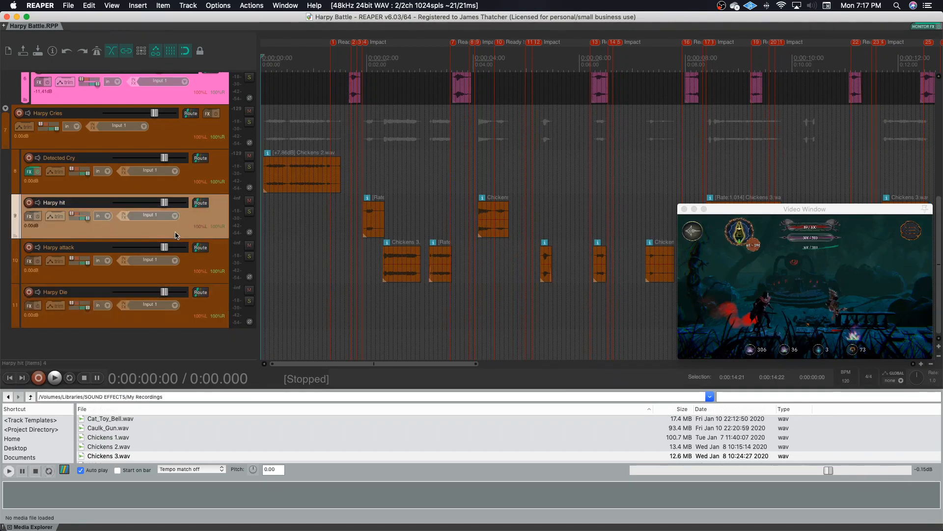
left_click(193, 273)
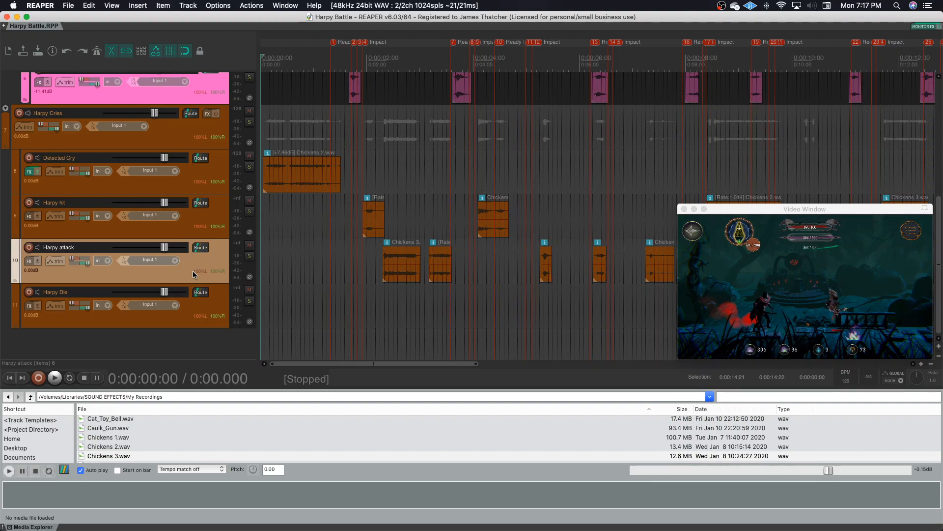
left_click(193, 317)
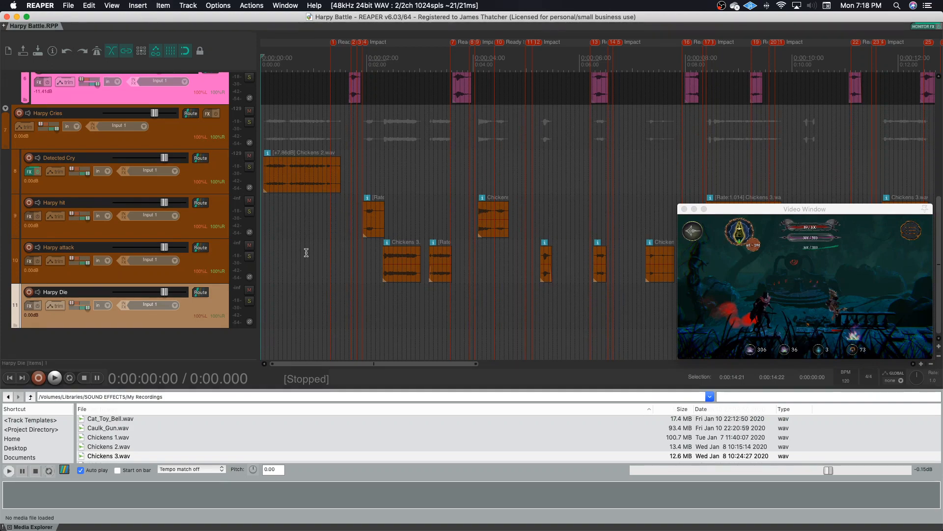
key("space")
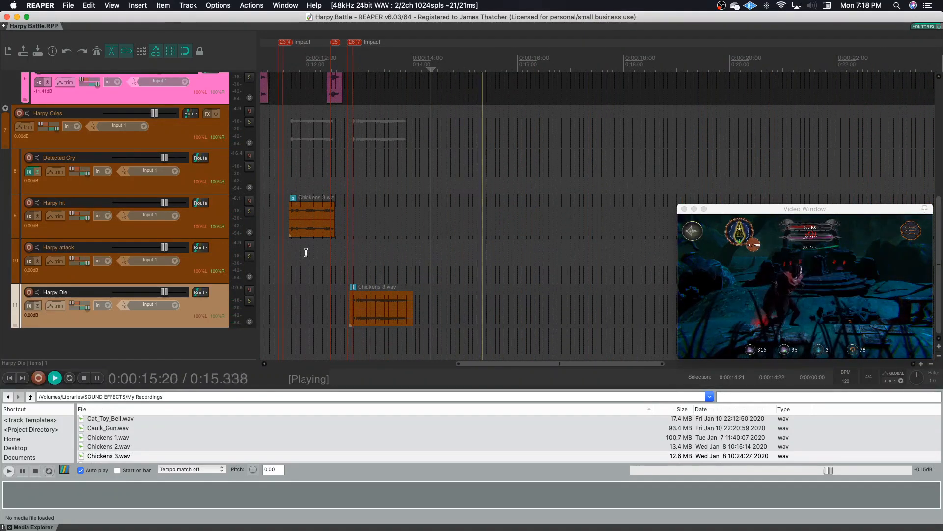
key("space")
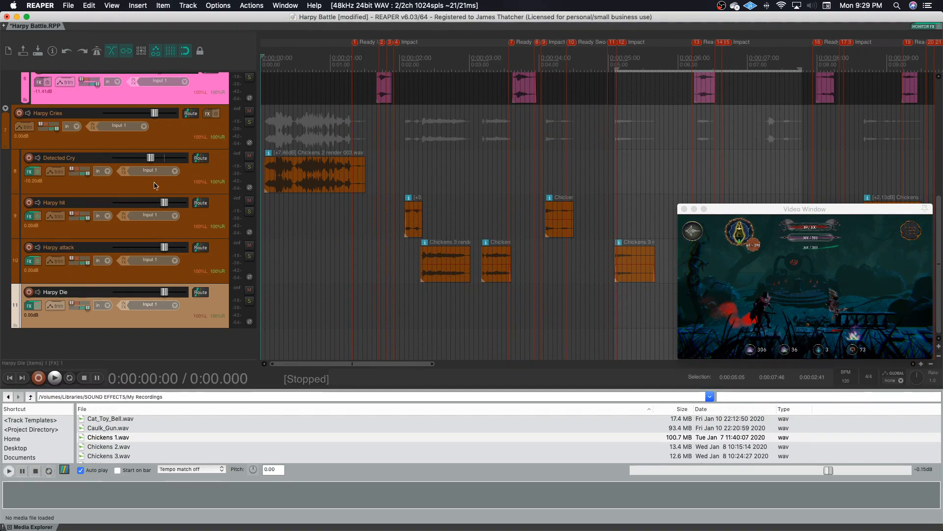
Inspect the ReaPitch settings on the Detected Cry track, including the available pitch shift algorithms, and close the effect window.
left_click(38, 173)
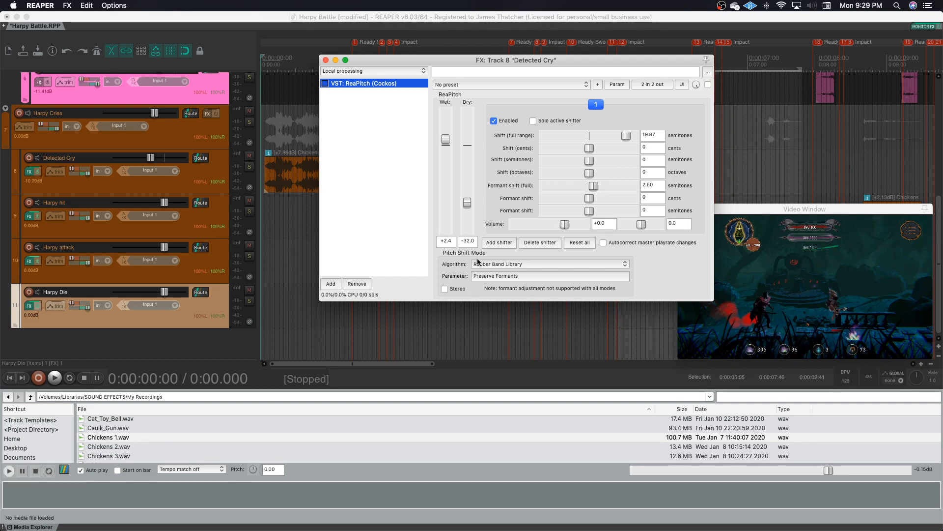
left_click(516, 267)
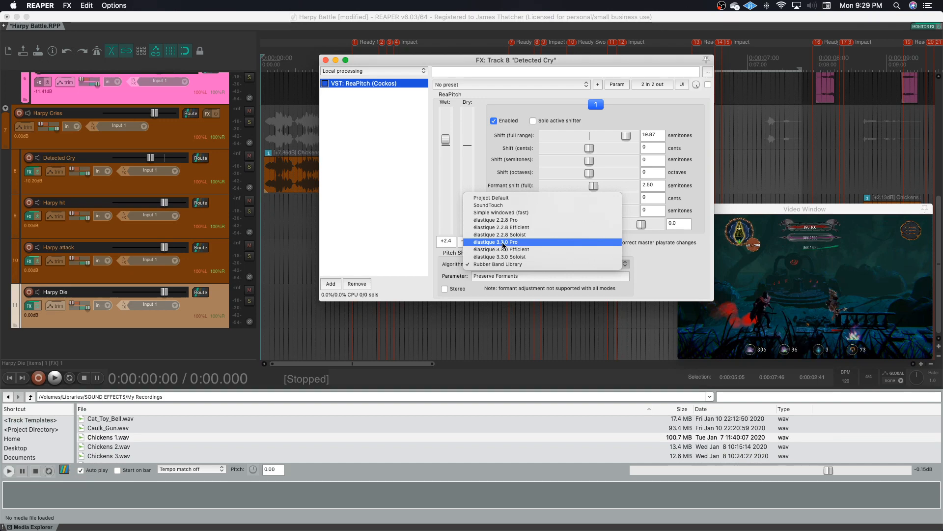
left_click(645, 264)
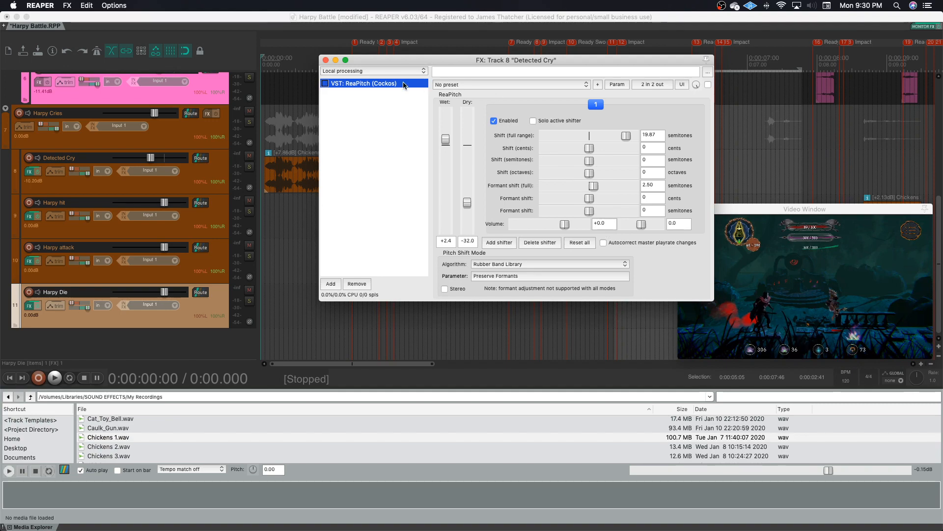
left_click(326, 60)
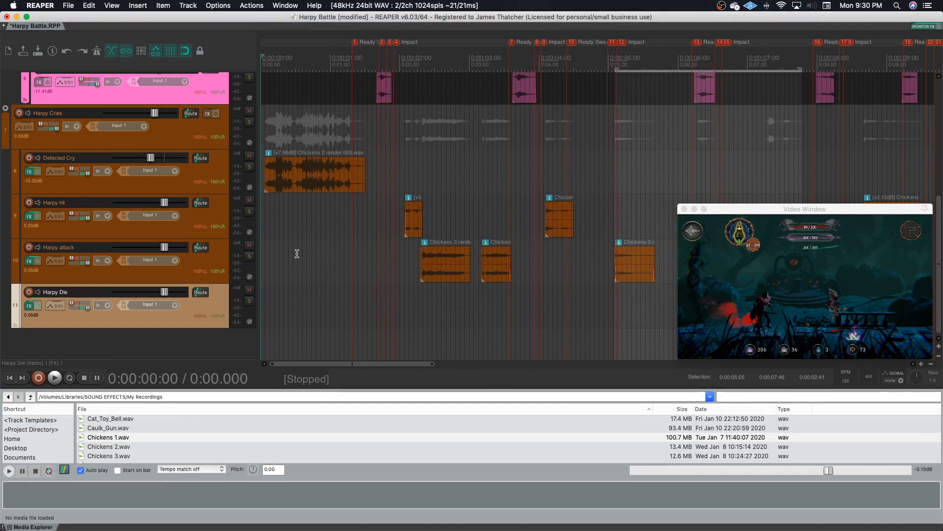
Play the pitch-shifted harpy cries against the video from the start through the end of the Harpy Die clip.
key("space")
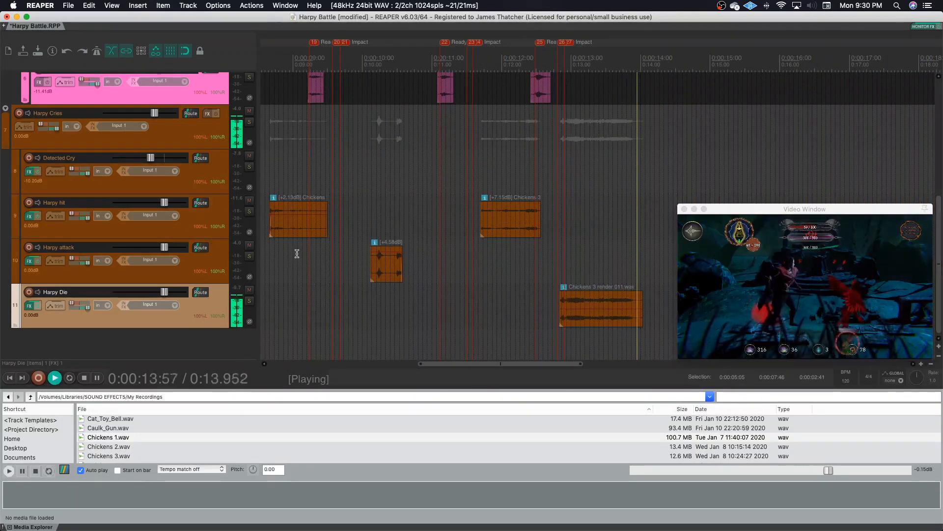
key("space")
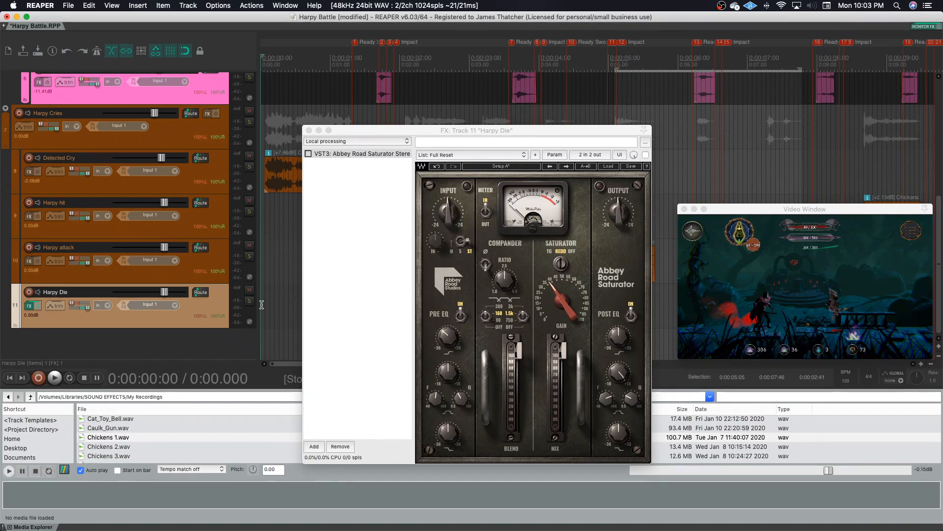
Audition the harpy cries against the video from the start, with the Harpy Die track's Abbey Road Saturator open.
key("space")
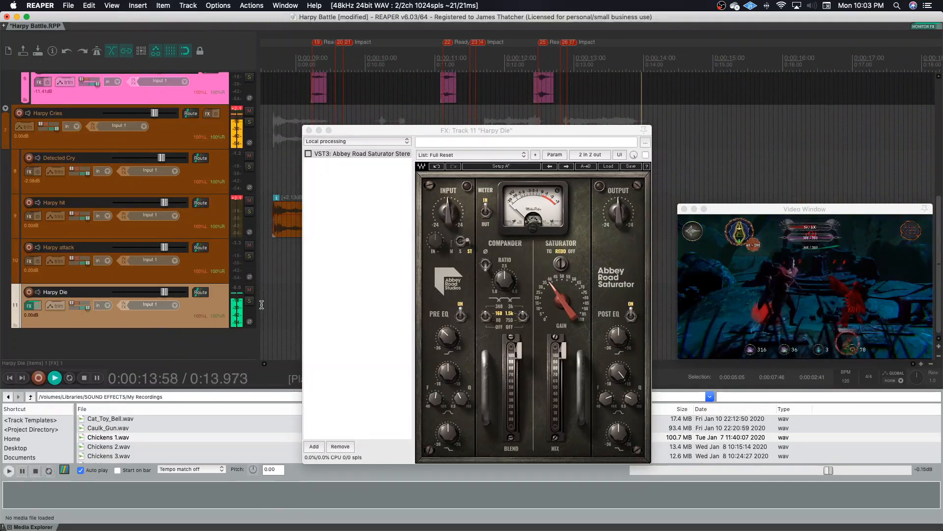
key("space")
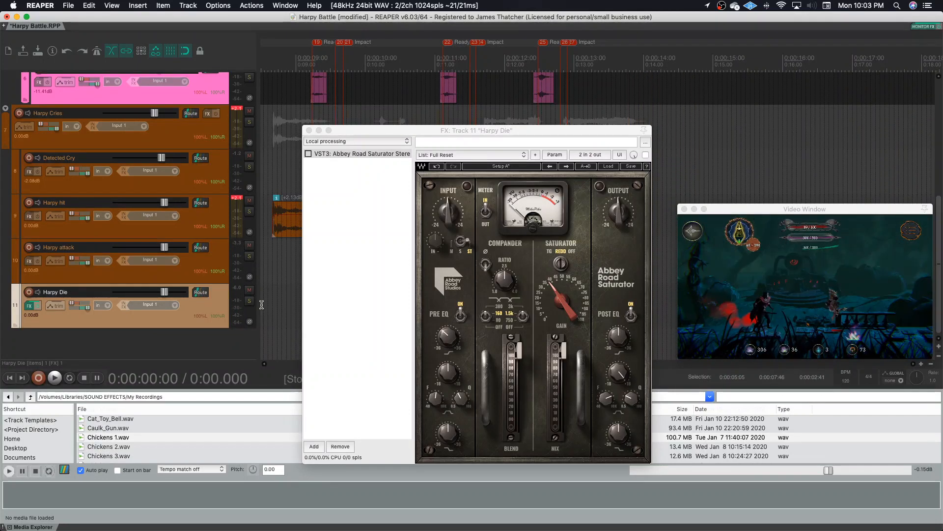